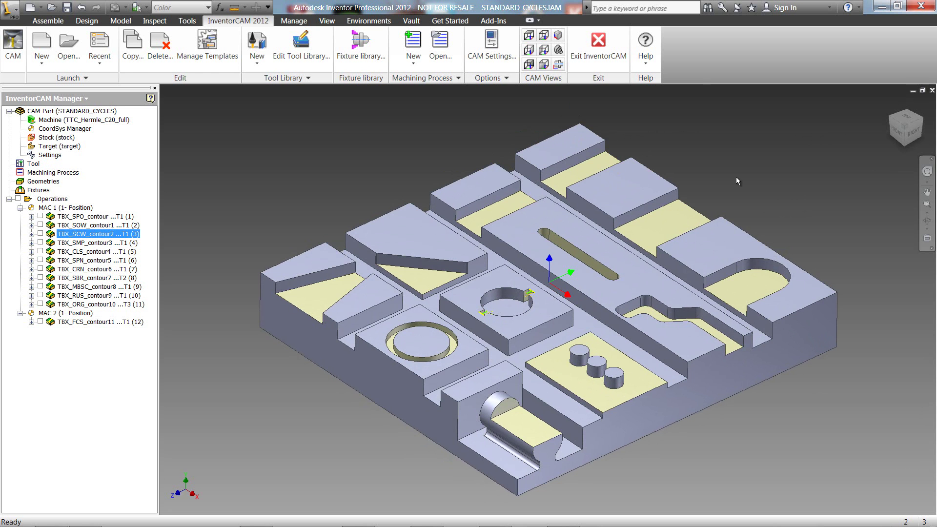
Start a new ToolBox cycles operation from the Operations group and browse the standard cycles.
{"action": "scroll", "coordinate": [737, 174], "scroll_direction": "down", "scroll_amount": 3}
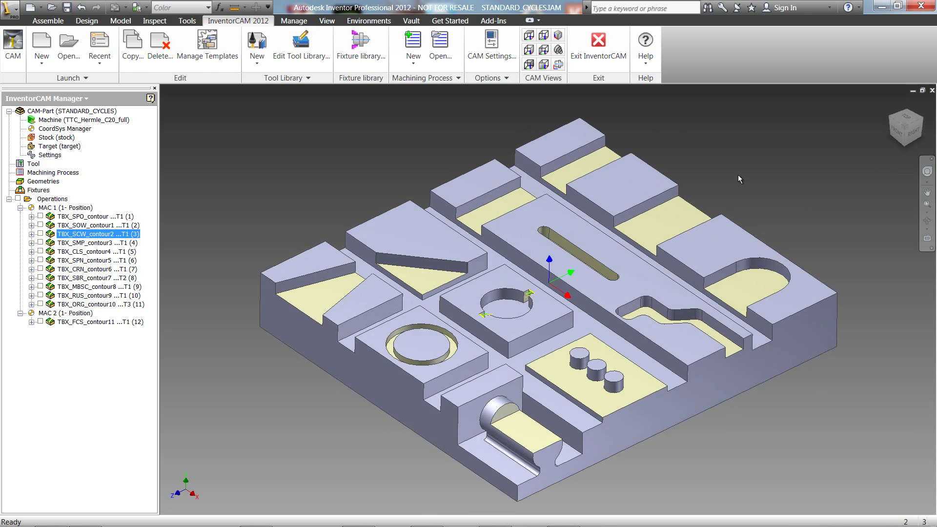
{"action": "scroll", "coordinate": [737, 175], "scroll_direction": "down", "scroll_amount": 1}
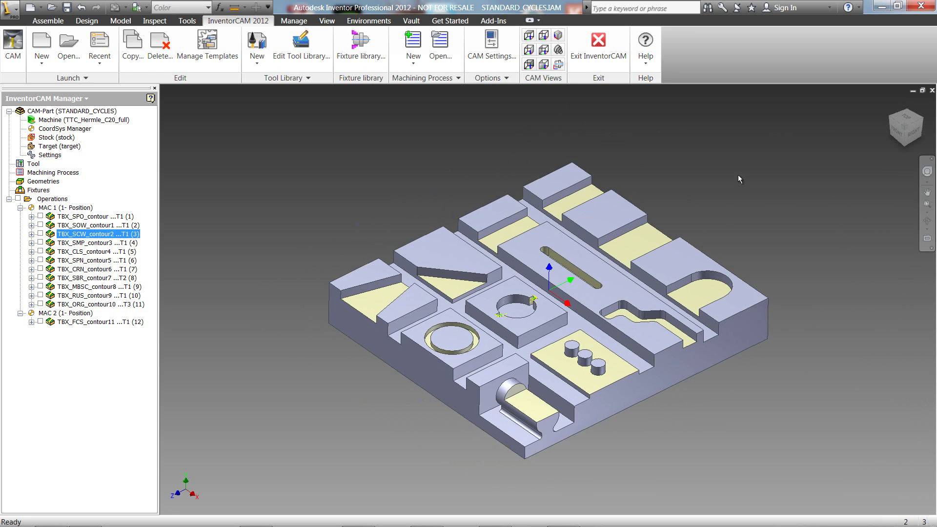
{"action": "left_click", "coordinate": [48, 202]}
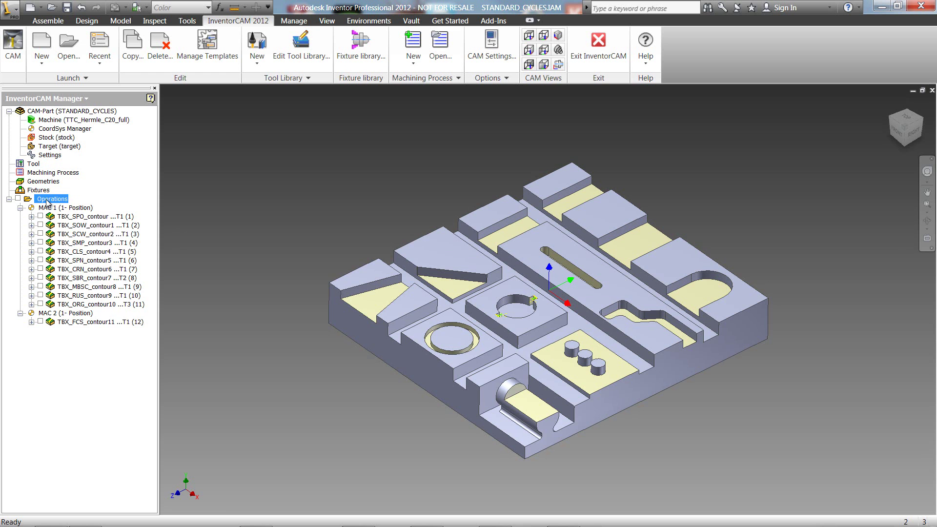
{"action": "right_click", "coordinate": [47, 198]}
{"action": "mouse_move", "coordinate": [85, 209]}
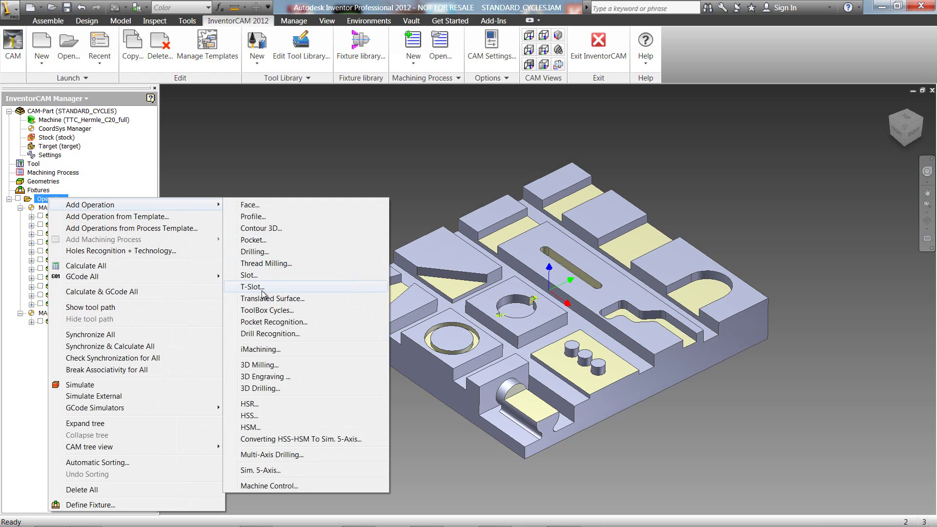
{"action": "left_click", "coordinate": [266, 310]}
{"action": "left_click", "coordinate": [241, 77]}
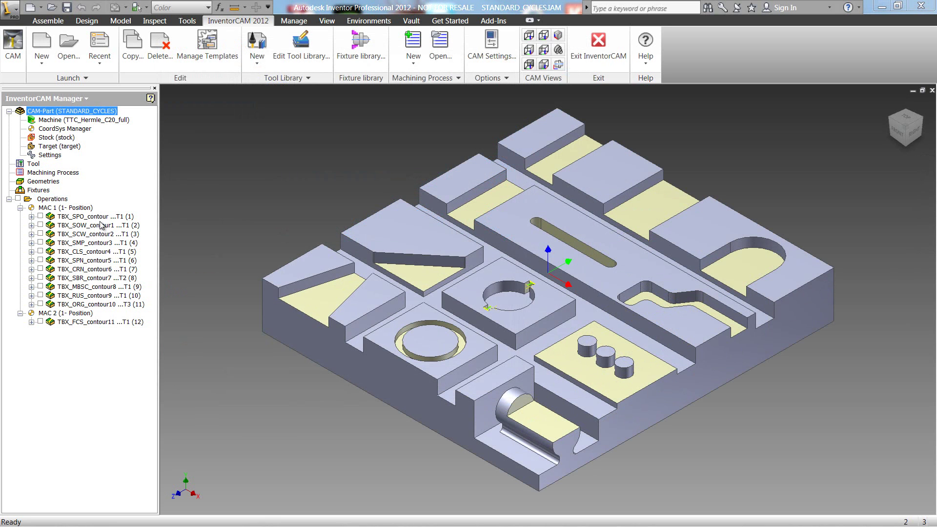
Open TBX_SPO_contour, keep the Spiral open slot cycle, and show its two-chain contour geometry.
{"action": "left_click", "coordinate": [103, 216]}
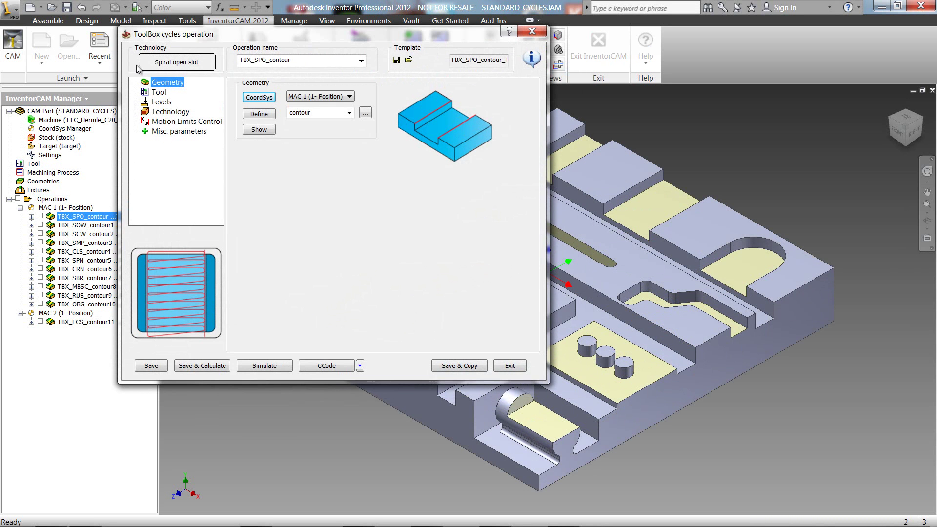
{"action": "left_click", "coordinate": [182, 66]}
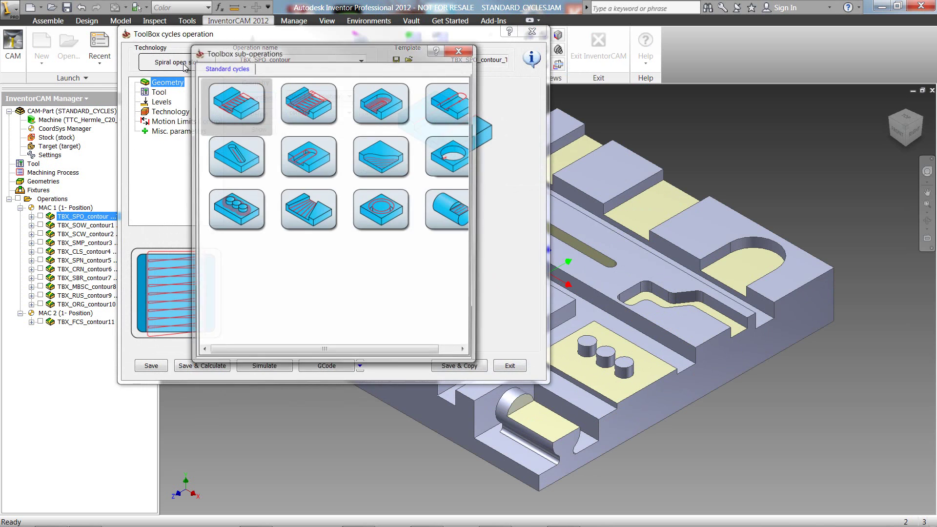
{"action": "left_click", "coordinate": [247, 106]}
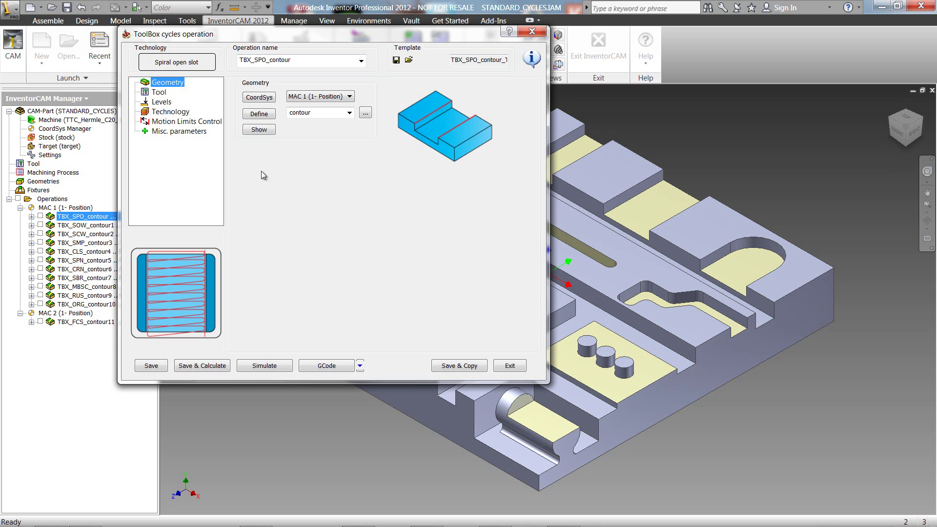
{"action": "left_click", "coordinate": [259, 114]}
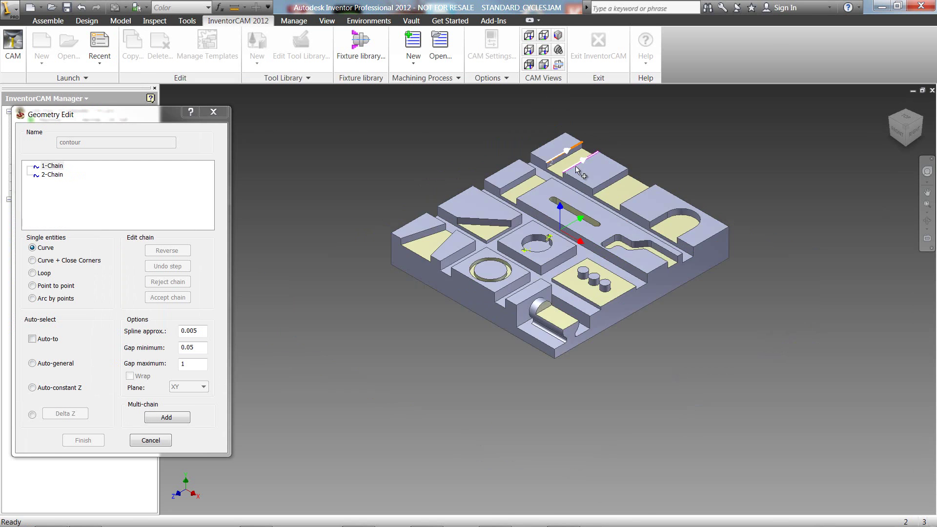
Check the second slot chain, then review the 10 mm end mill and the levels.
{"action": "scroll", "coordinate": [573, 169], "scroll_direction": "down", "scroll_amount": 2}
{"action": "left_click", "coordinate": [574, 169]}
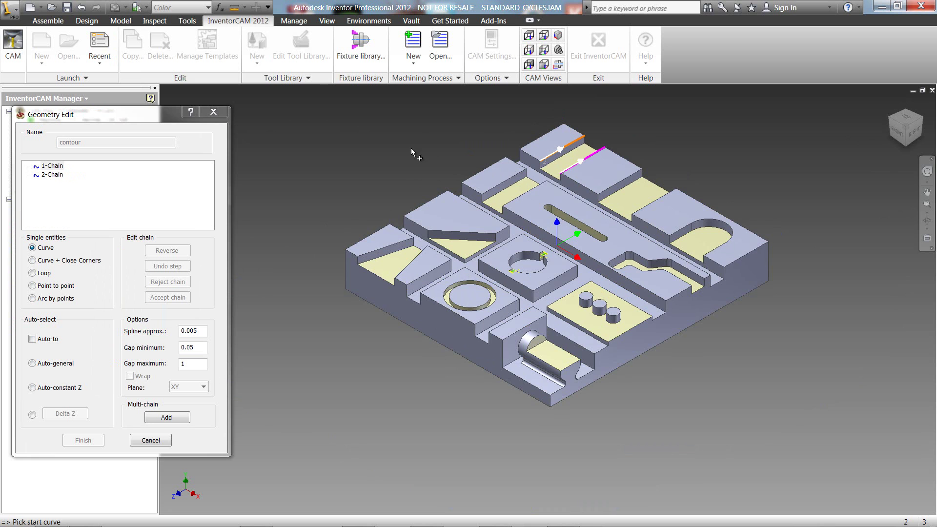
{"action": "left_click", "coordinate": [151, 440]}
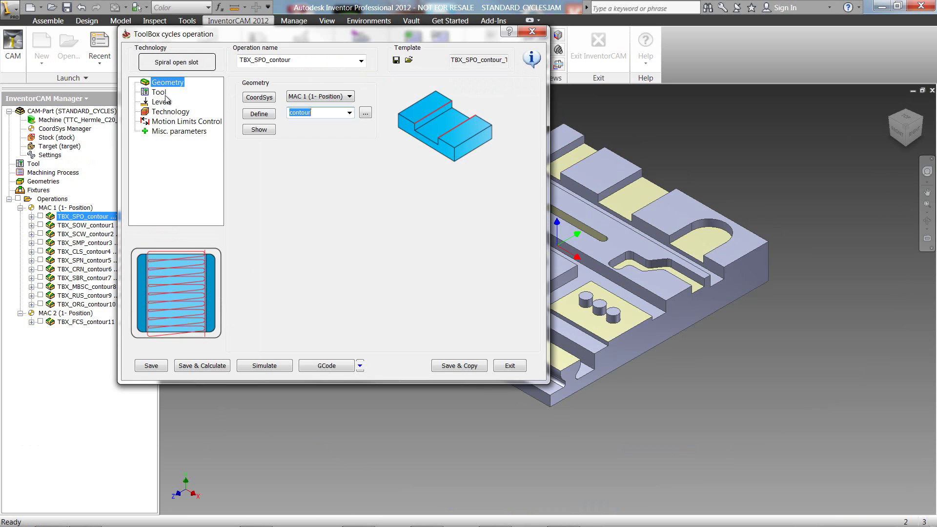
{"action": "left_click", "coordinate": [159, 92]}
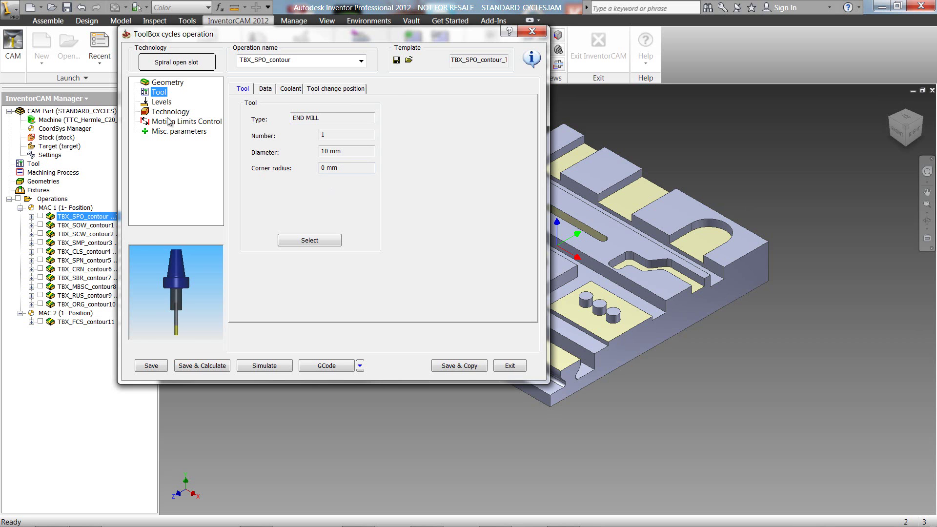
{"action": "left_click", "coordinate": [156, 103]}
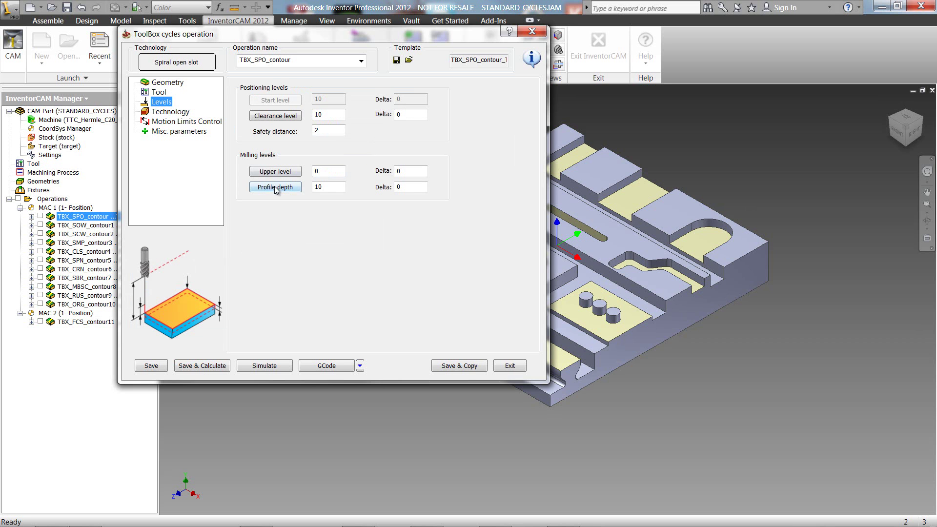
Re-pick the profile depth on the slot floor and show technology: step down 10, offsets 0.2.
{"action": "left_click", "coordinate": [291, 186]}
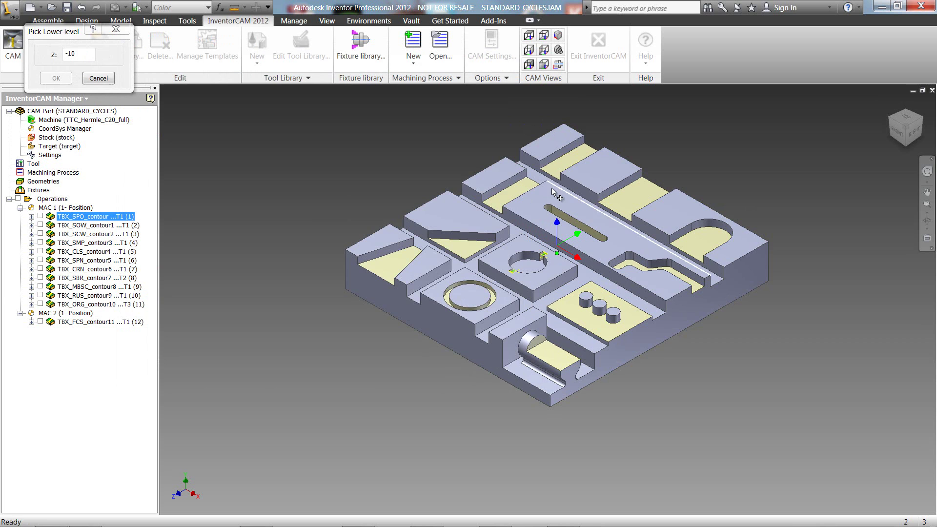
{"action": "left_click", "coordinate": [566, 166]}
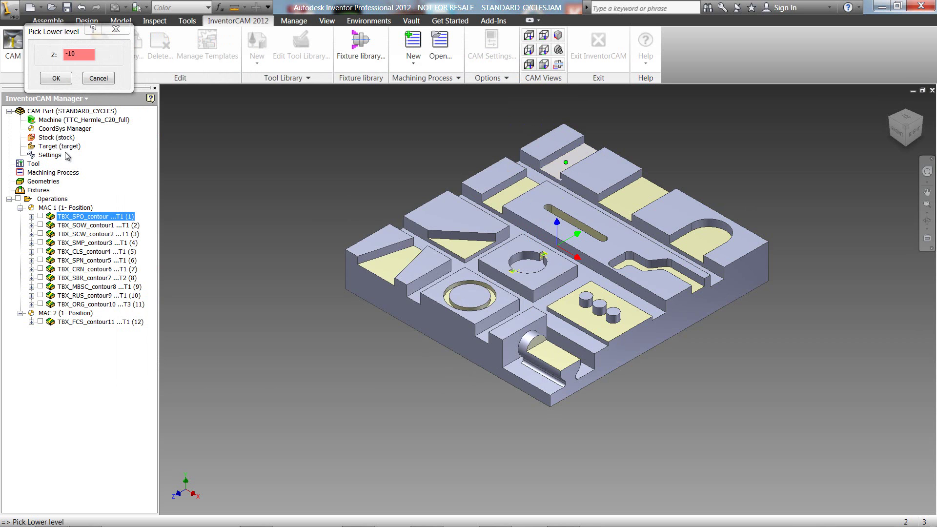
{"action": "left_click", "coordinate": [56, 79]}
{"action": "left_click", "coordinate": [161, 112]}
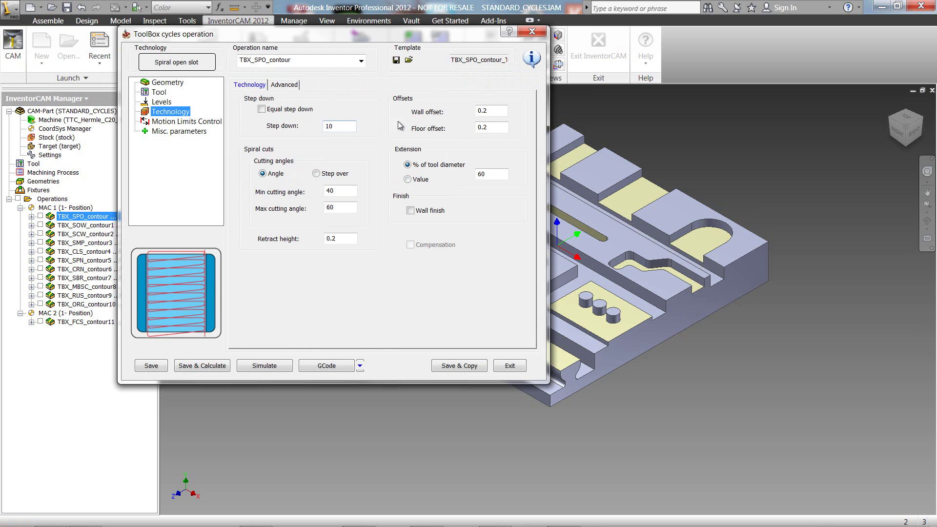
{"action": "left_click", "coordinate": [490, 127]}
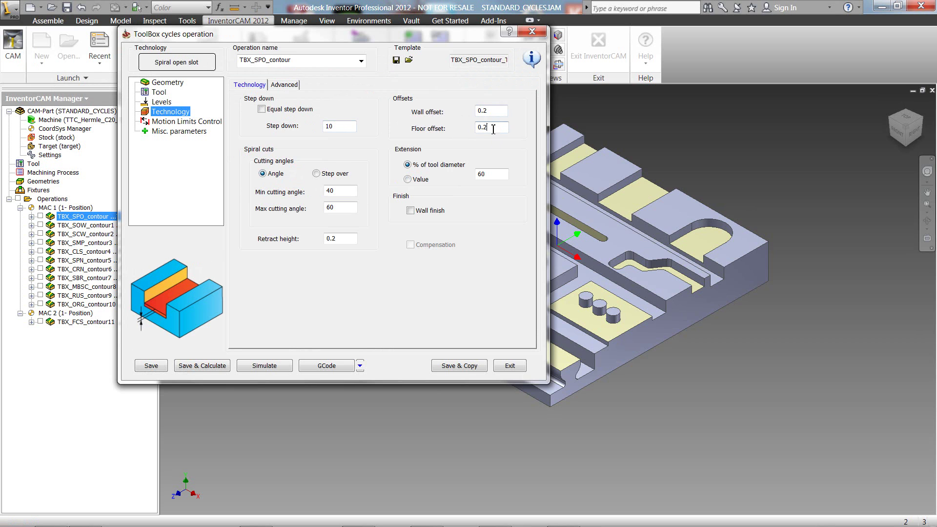
{"action": "left_click", "coordinate": [496, 110]}
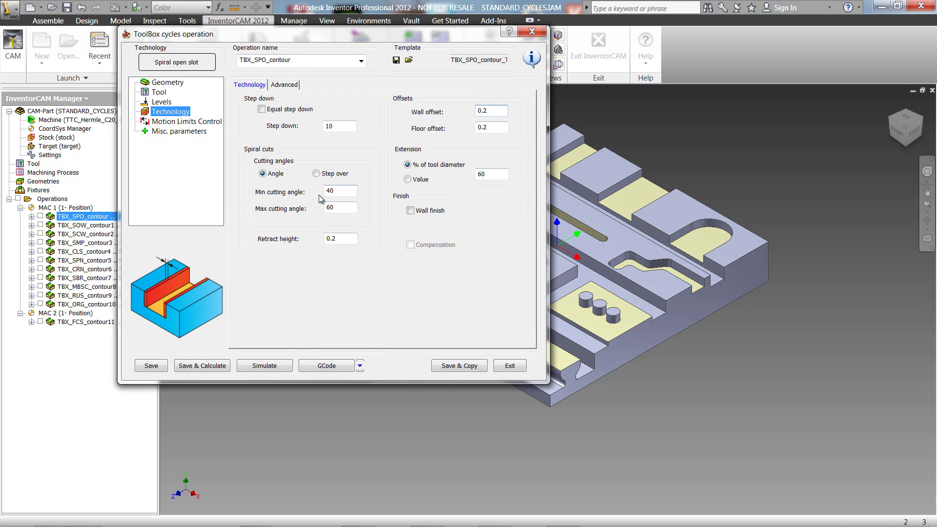
{"action": "left_click", "coordinate": [342, 191]}
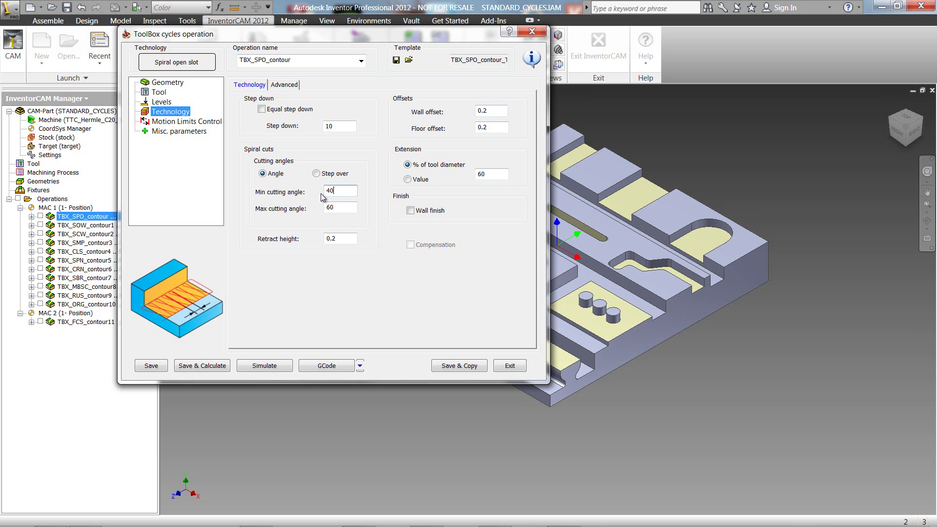
{"action": "left_click", "coordinate": [344, 209]}
{"action": "left_click", "coordinate": [348, 242]}
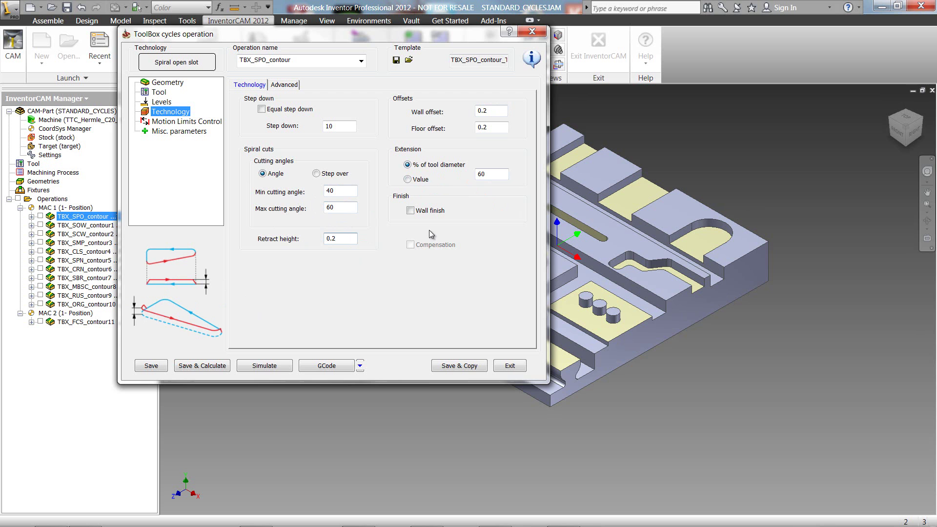
Calculate and play the TBX_SPO_contour toolpath simulation, then close it back to the 3D part.
{"action": "left_click", "coordinate": [265, 366]}
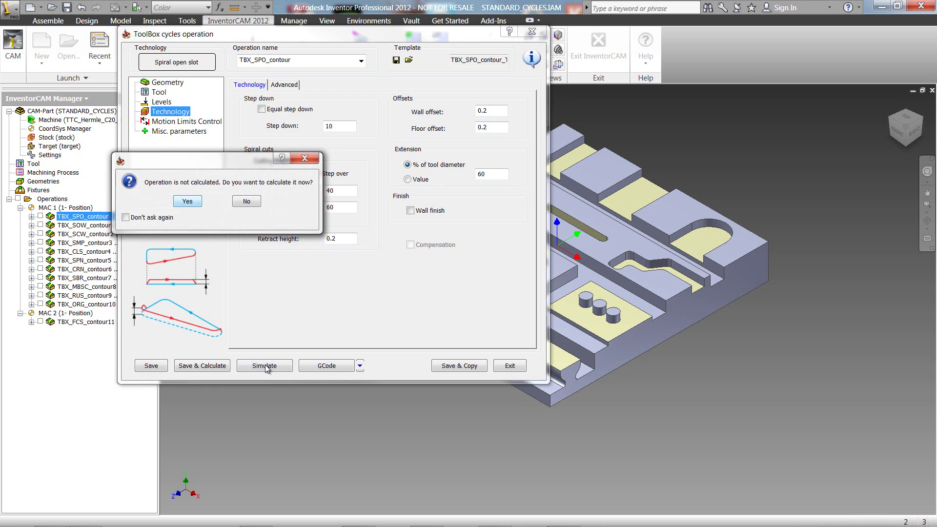
{"action": "key", "text": "Return"}
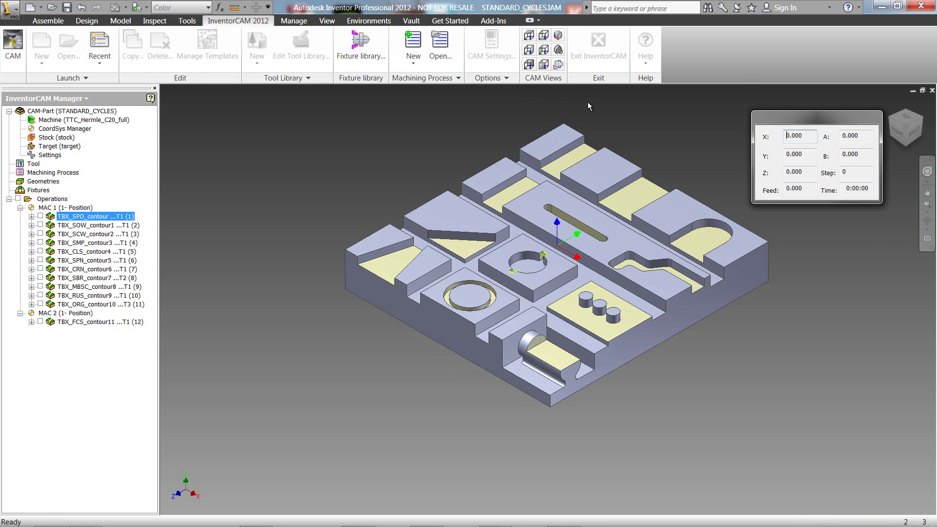
{"action": "left_click", "coordinate": [527, 36]}
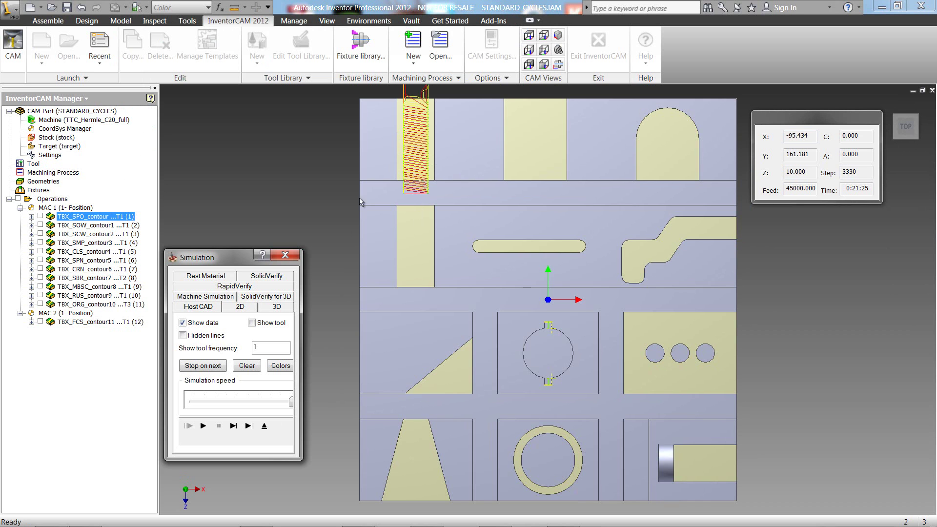
{"action": "left_click", "coordinate": [334, 169]}
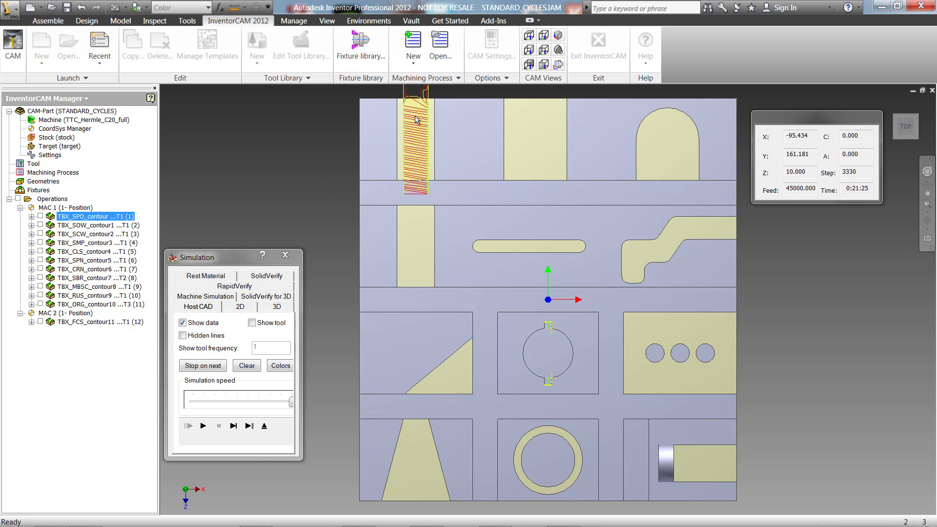
{"action": "scroll", "coordinate": [416, 122], "scroll_direction": "up", "scroll_amount": 5}
{"action": "scroll", "coordinate": [417, 122], "scroll_direction": "down", "scroll_amount": 5}
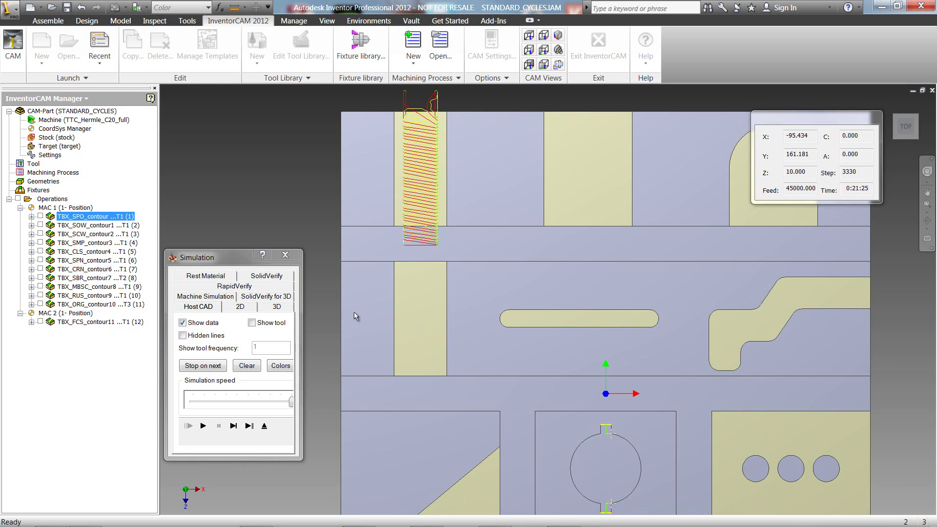
{"action": "left_click", "coordinate": [286, 436]}
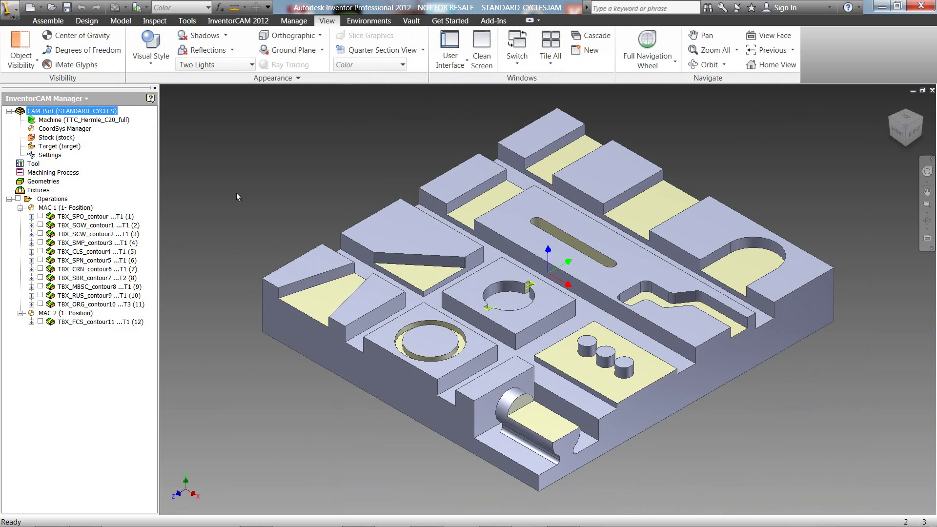
Open TBX_SOW_contour1, keep the Spiral open slot wide cycle, and check its contour1 chains.
{"action": "double_click", "coordinate": [105, 228]}
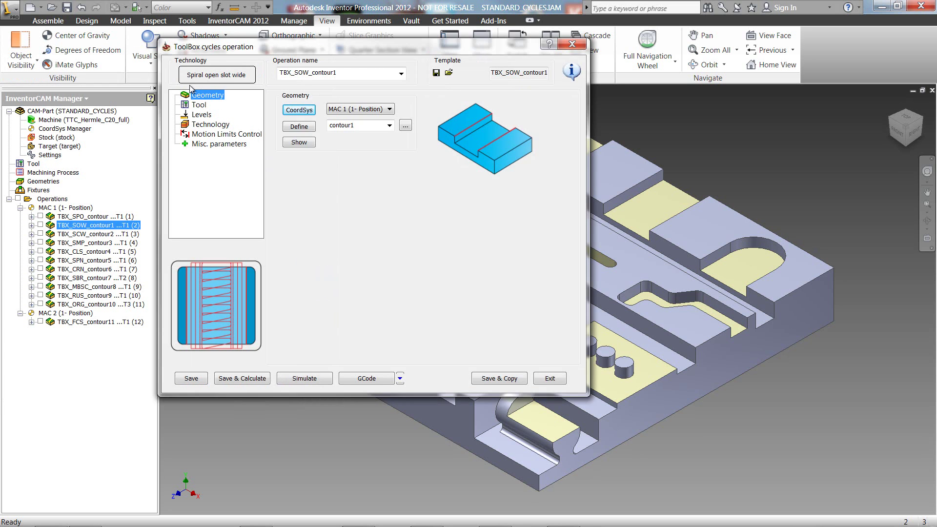
{"action": "left_click", "coordinate": [217, 78]}
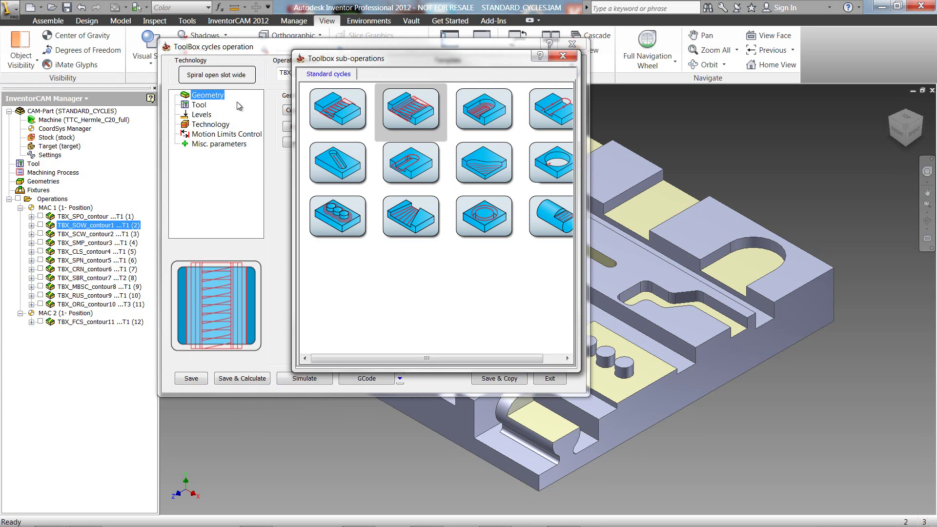
{"action": "left_click", "coordinate": [415, 107]}
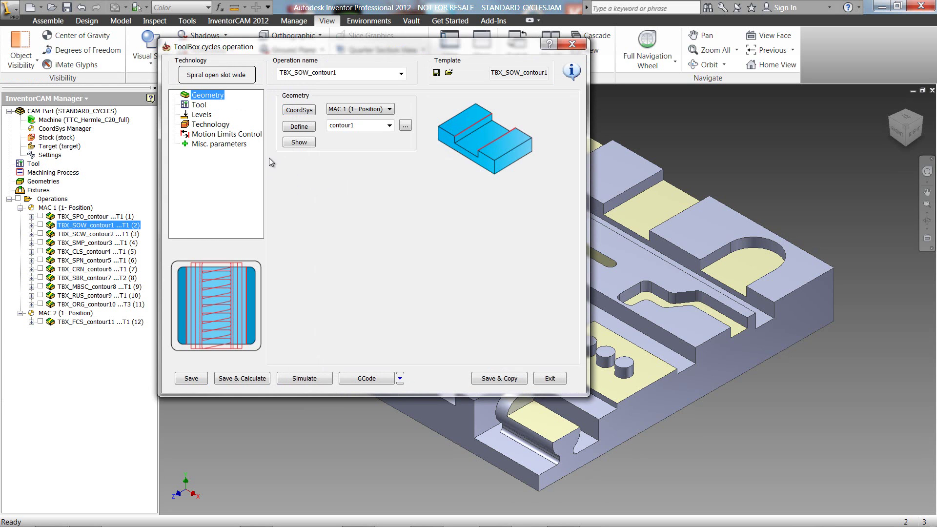
{"action": "left_click", "coordinate": [303, 130]}
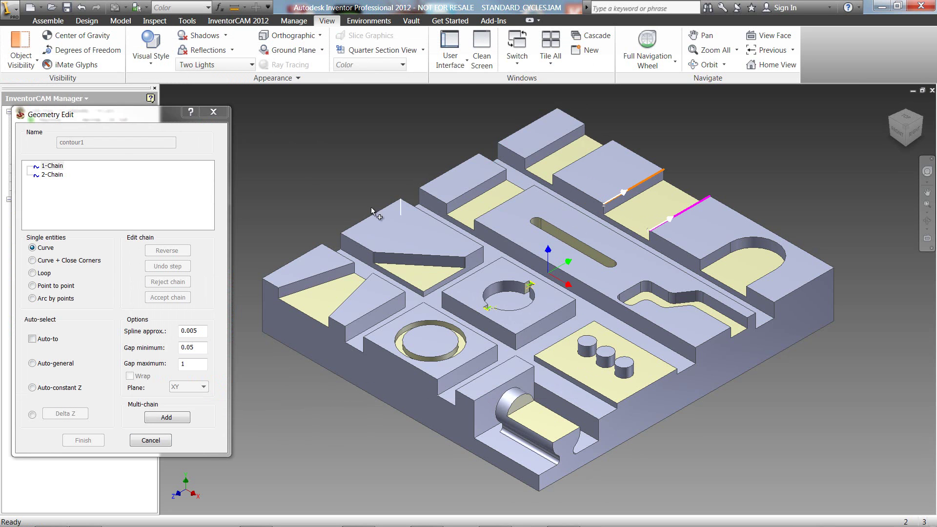
{"action": "key", "text": "Return"}
Review tool, levels, moat width and 2.5 step over; try One way, then restore Zigzag.
{"action": "left_click", "coordinate": [203, 108]}
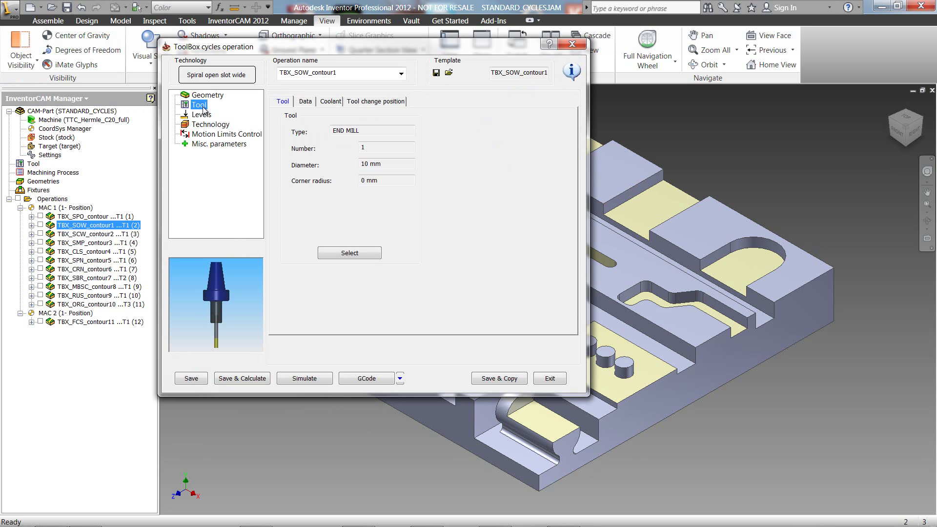
{"action": "left_click", "coordinate": [204, 116]}
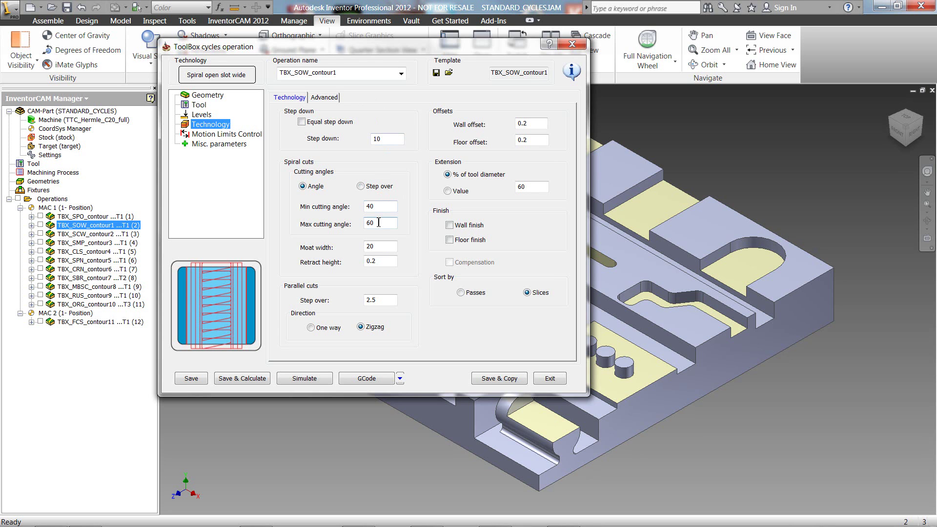
{"action": "left_click", "coordinate": [380, 250]}
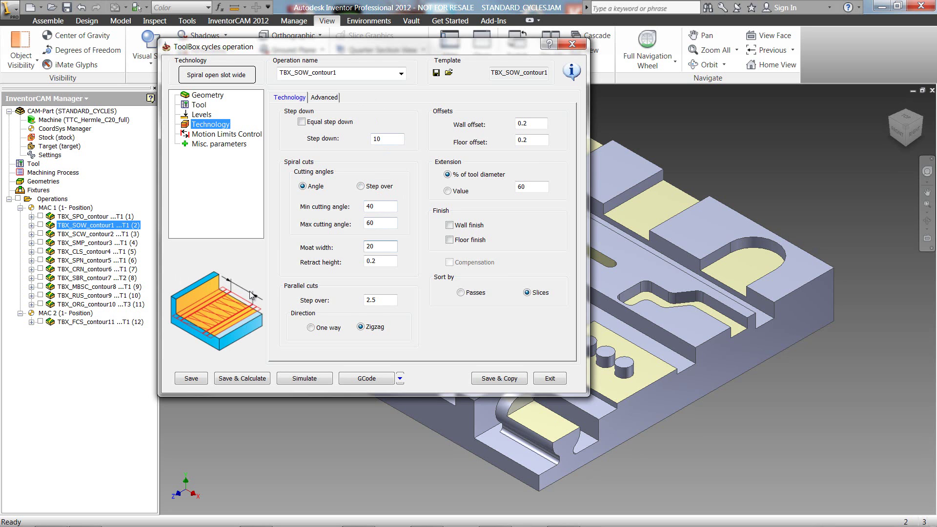
{"action": "left_click", "coordinate": [382, 301]}
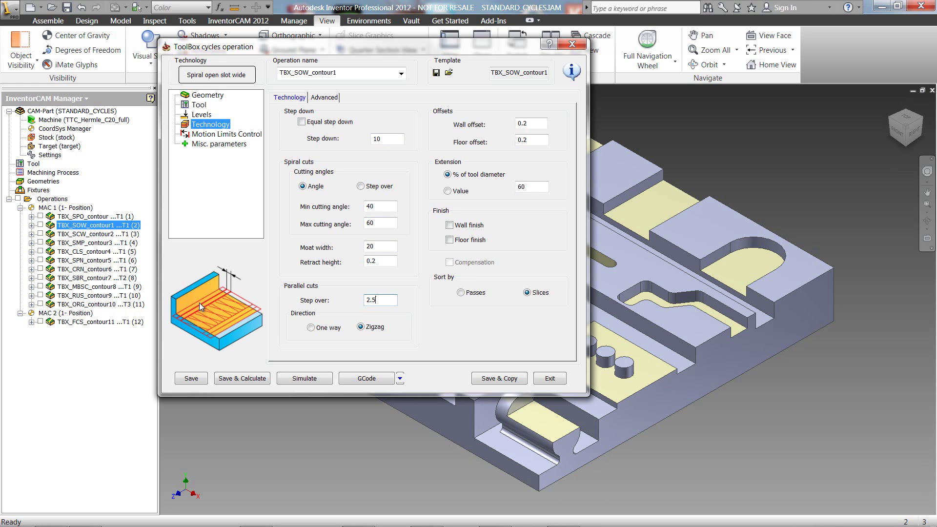
{"action": "left_click", "coordinate": [311, 327]}
{"action": "left_click", "coordinate": [361, 327]}
Run the Host CAD simulation of the TBX_SOW_contour1 open slot toolpath.
{"action": "left_click", "coordinate": [318, 379]}
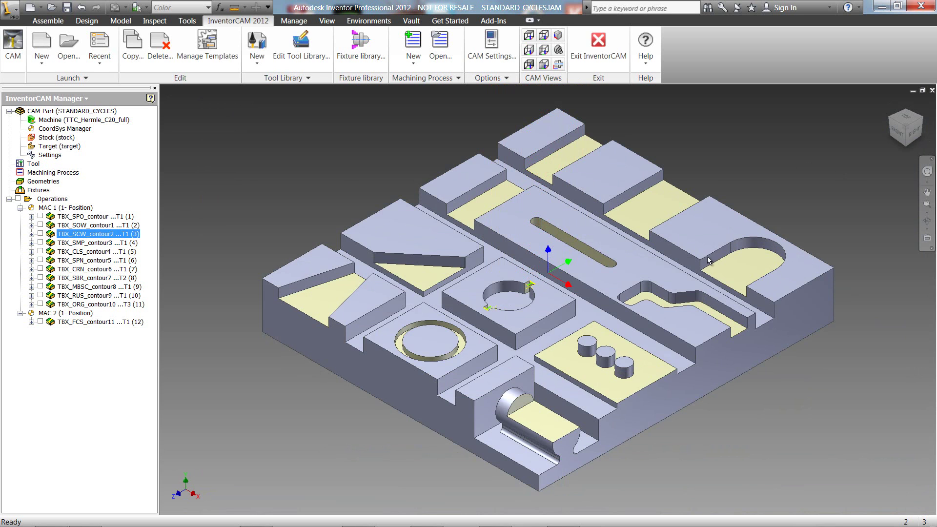
Open TBX_SCW_contour2, keep Spiral closed slot wide, and display its single contour2 chain.
{"action": "double_click", "coordinate": [101, 234]}
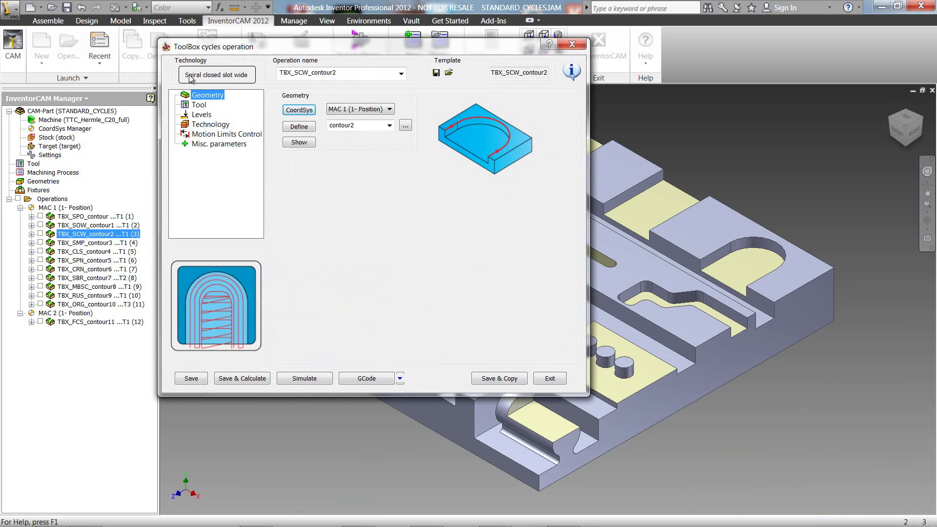
{"action": "left_click", "coordinate": [190, 79]}
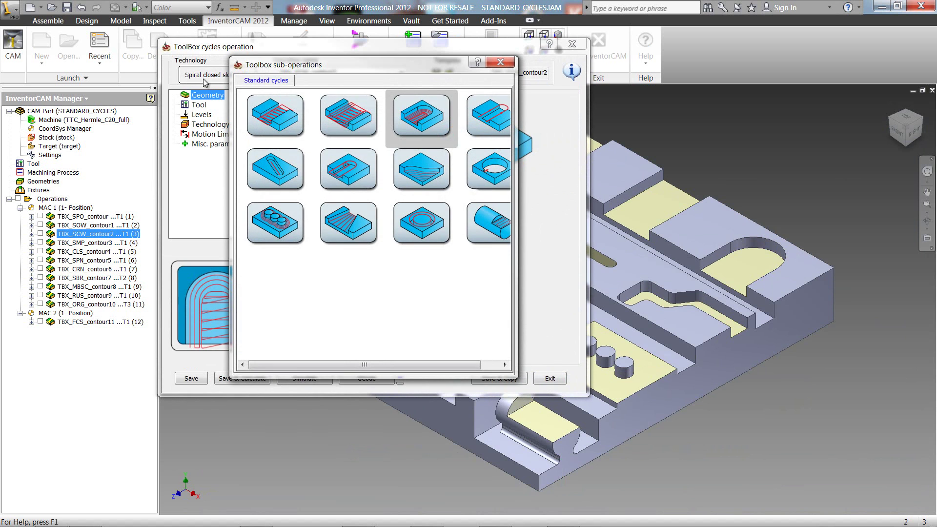
{"action": "left_click", "coordinate": [422, 120]}
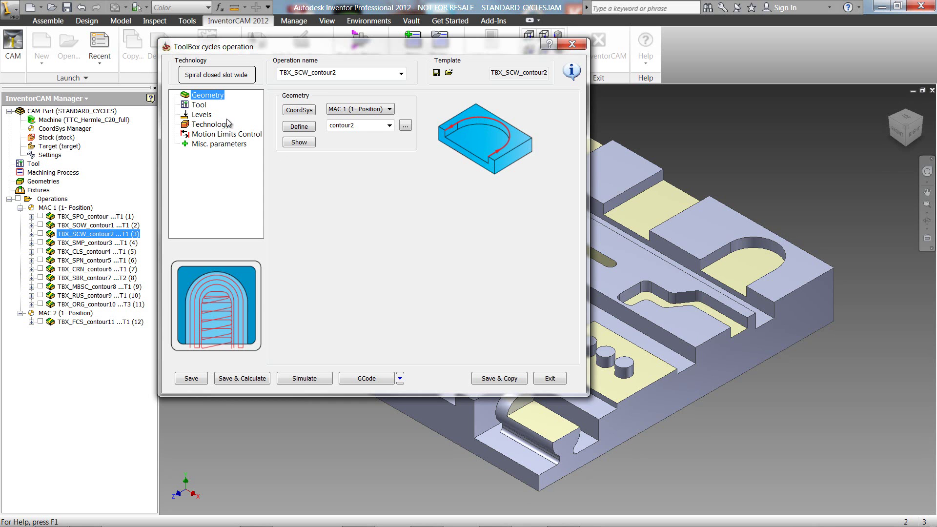
{"action": "left_click", "coordinate": [298, 127]}
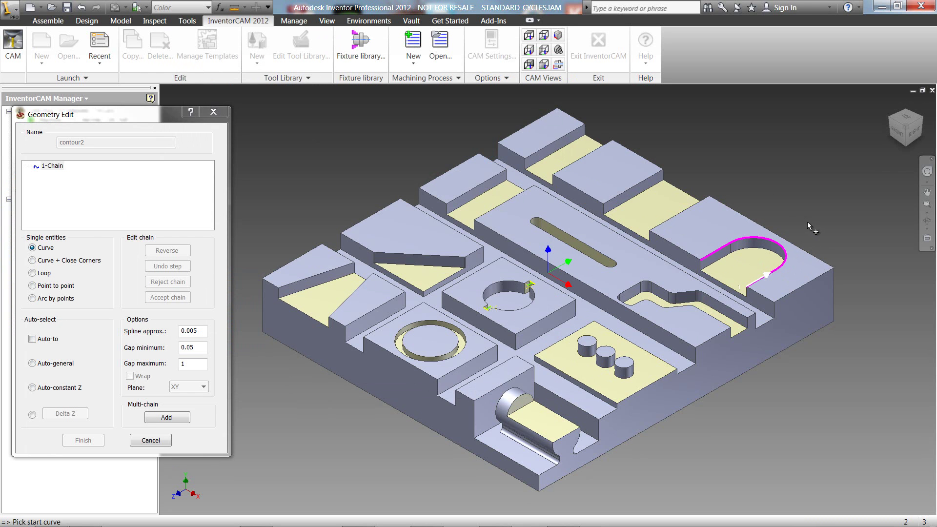
Check the closed slot technology: cutting angles 40–60, moat width 20, zigzag step over 1.
{"action": "left_click", "coordinate": [166, 442]}
{"action": "left_click", "coordinate": [199, 113]}
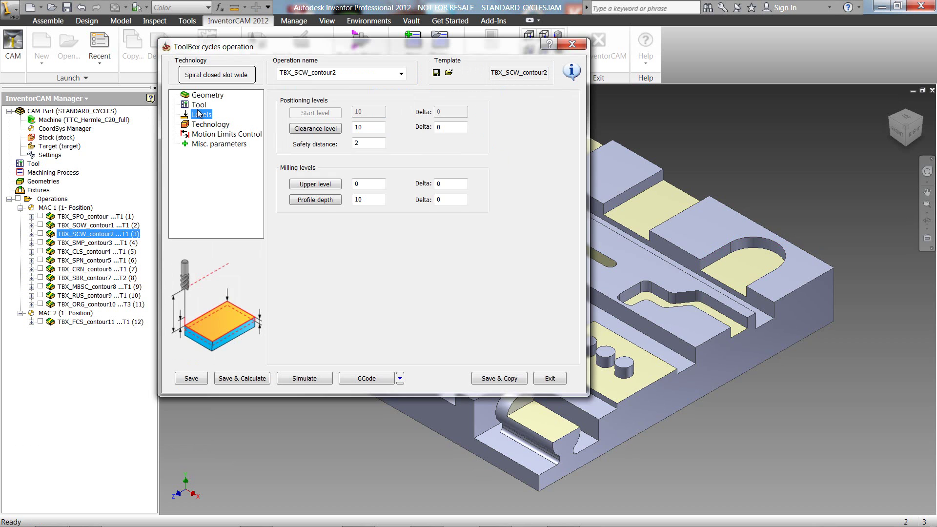
{"action": "left_click", "coordinate": [209, 125]}
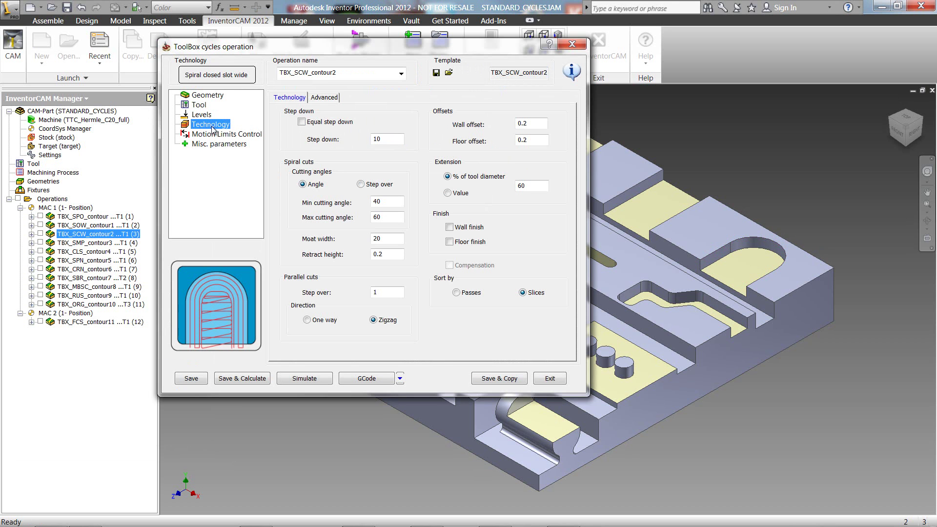
{"action": "left_click", "coordinate": [396, 201]}
{"action": "left_click", "coordinate": [389, 220]}
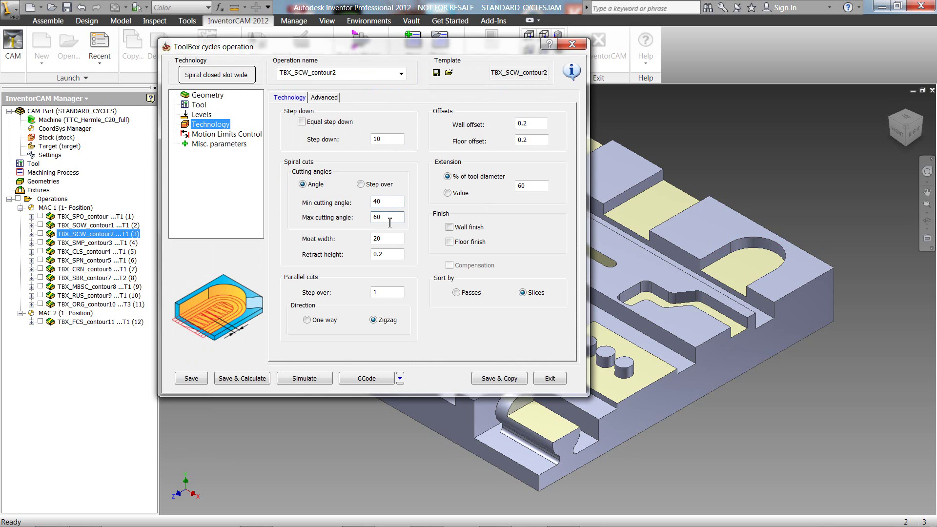
{"action": "left_click", "coordinate": [387, 241]}
{"action": "left_click", "coordinate": [384, 292]}
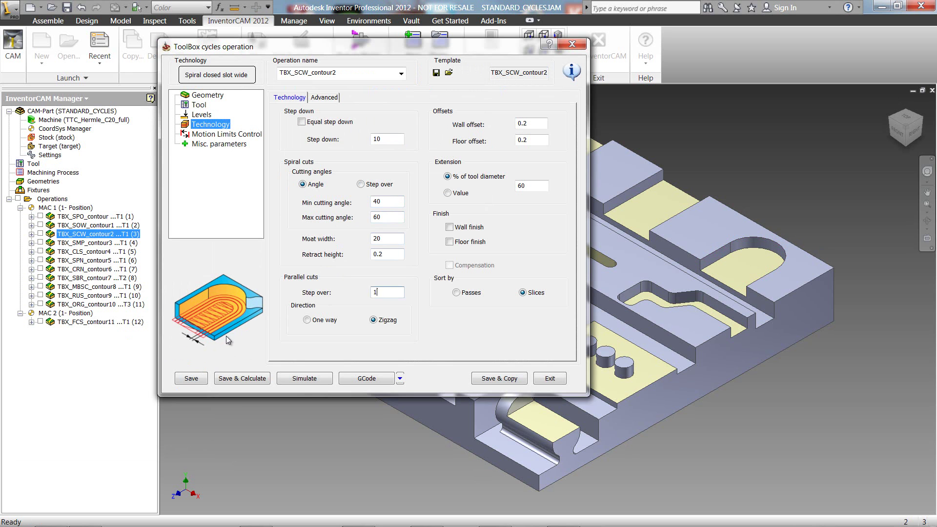
Simulate the TBX_SCW_contour2 toolpath from the Top view, zoomed on the U-shaped pocket.
{"action": "left_click", "coordinate": [303, 379]}
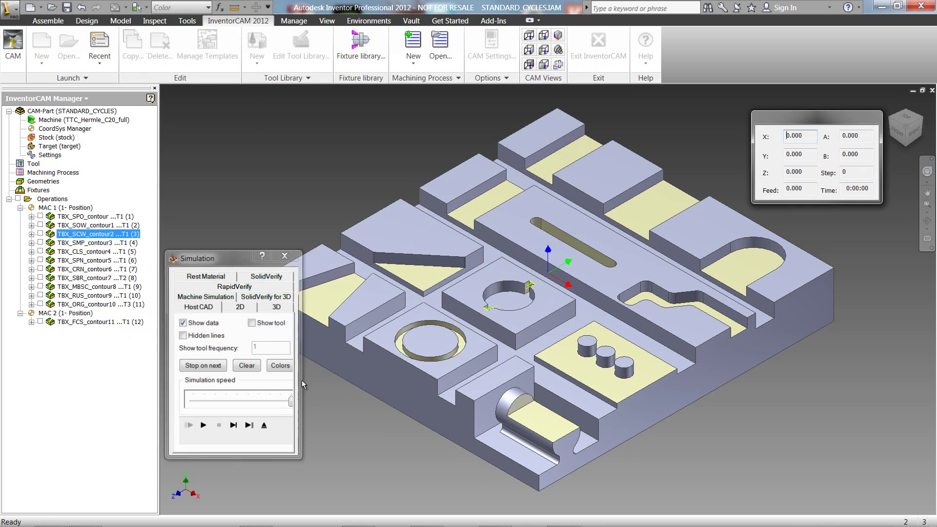
{"action": "left_click", "coordinate": [528, 38]}
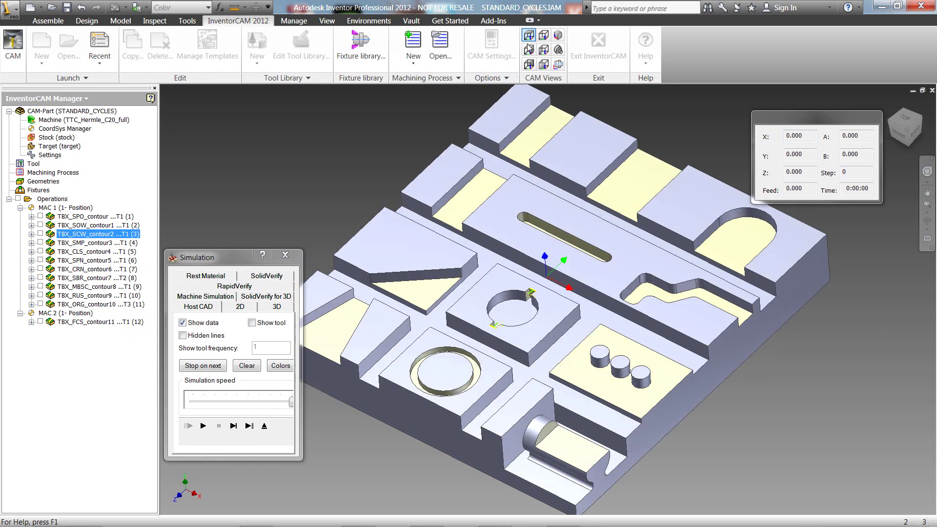
{"action": "left_click", "coordinate": [528, 48]}
{"action": "left_click", "coordinate": [202, 425]}
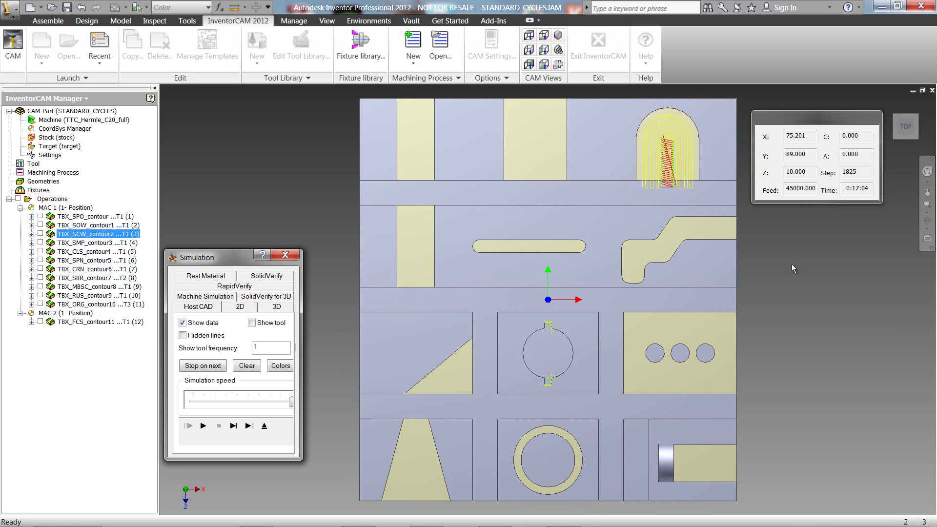
{"action": "scroll", "coordinate": [683, 171], "scroll_direction": "up", "scroll_amount": 5}
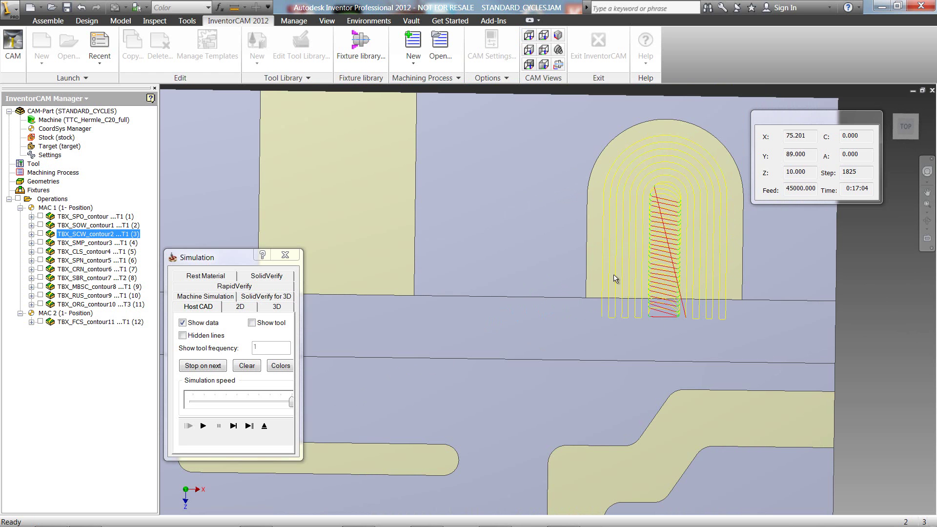
{"action": "key", "text": "Escape"}
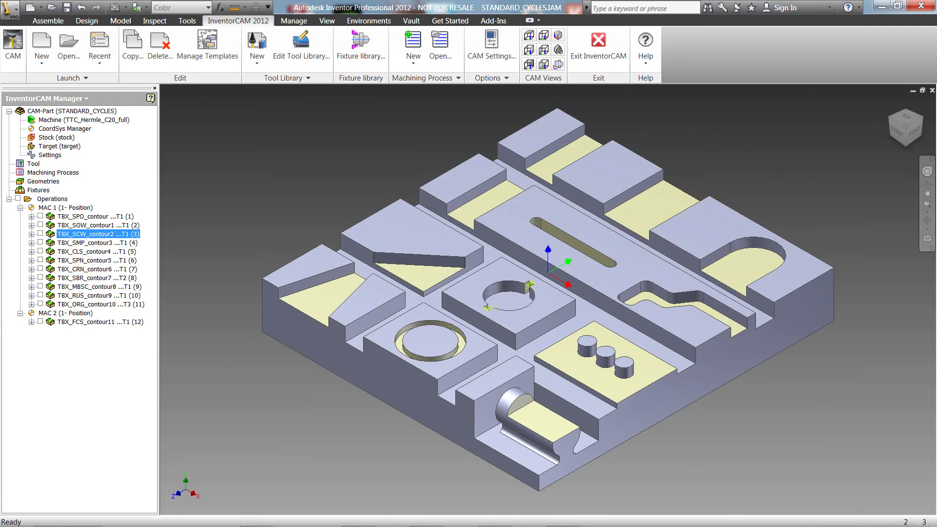